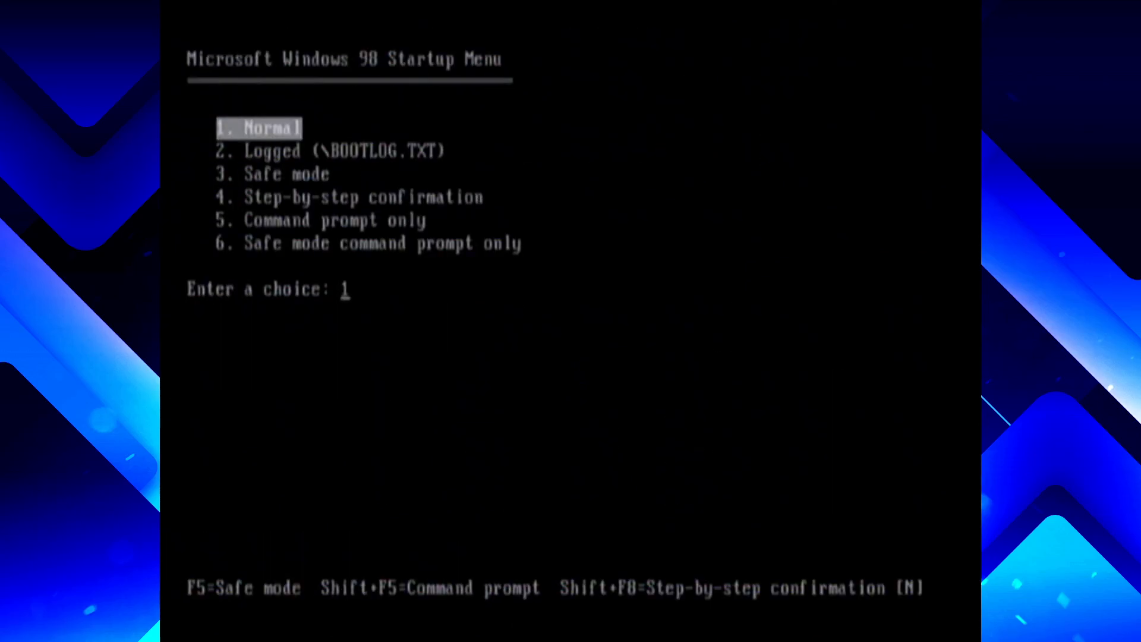
# Start the computer from the Windows 98 Startup Menu with the Command prompt only option
pyautogui.press('Down')
pyautogui.press('Down')
pyautogui.press('Down')
pyautogui.press('Down')
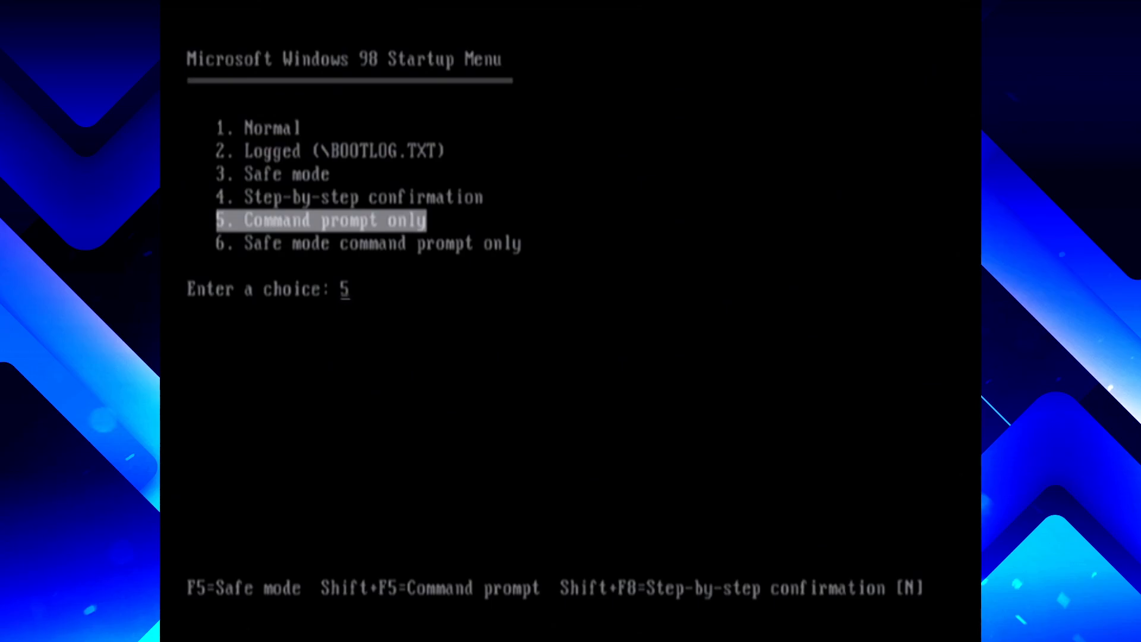
pyautogui.press('Return')
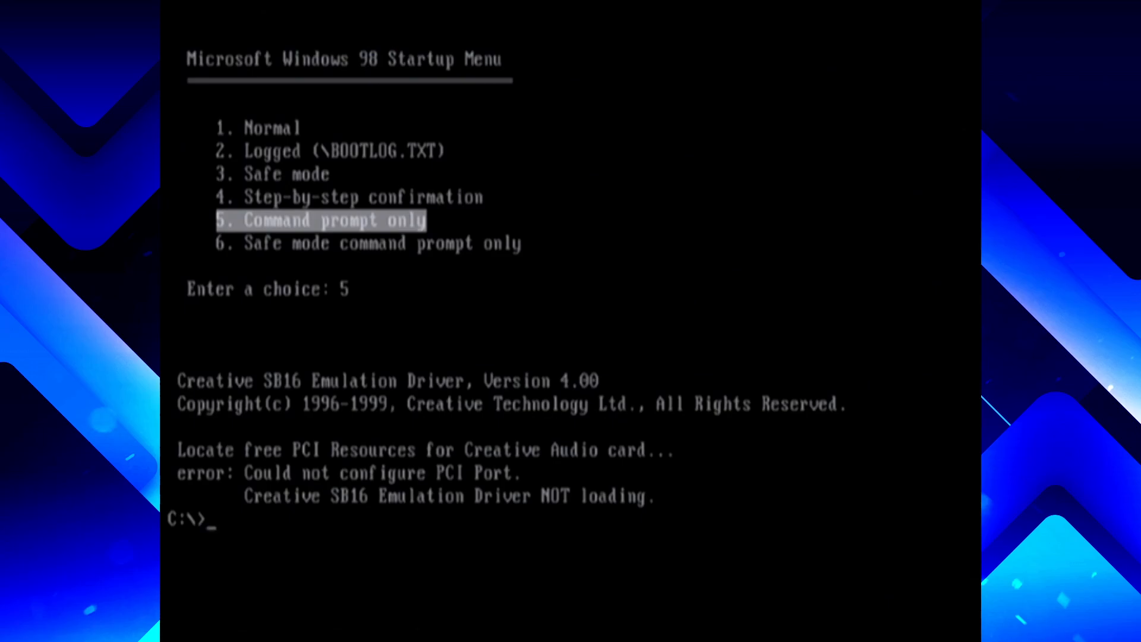
# Run fdisk with large disk support enabled and NTFS partitions on all drives treated as large
pyautogui.write('fdisk')
pyautogui.press('Return')
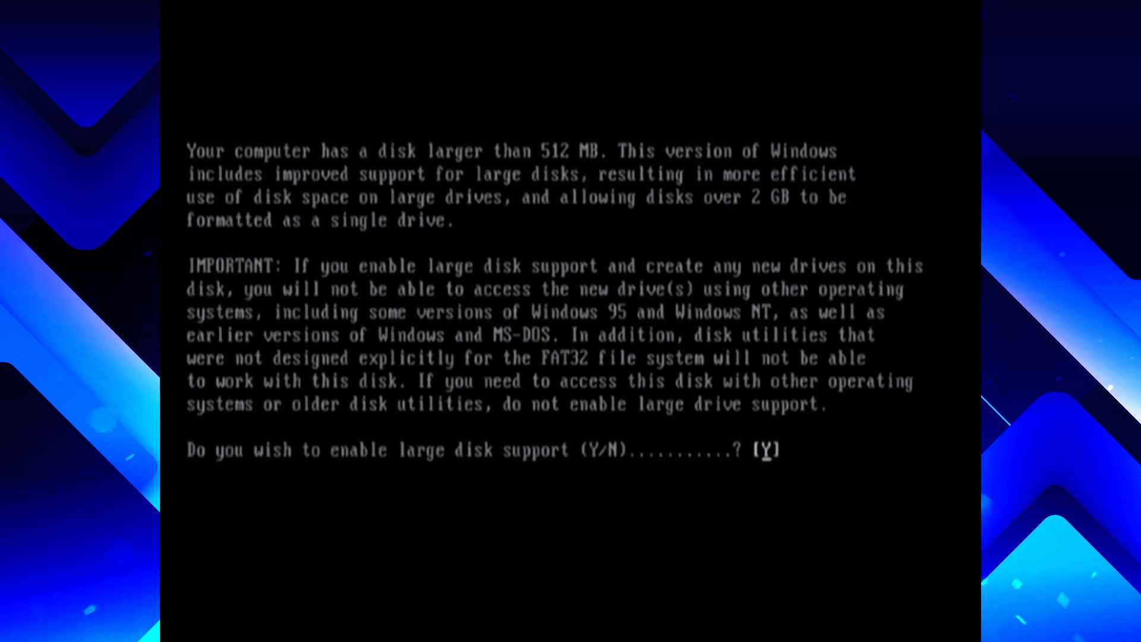
pyautogui.press('Return')
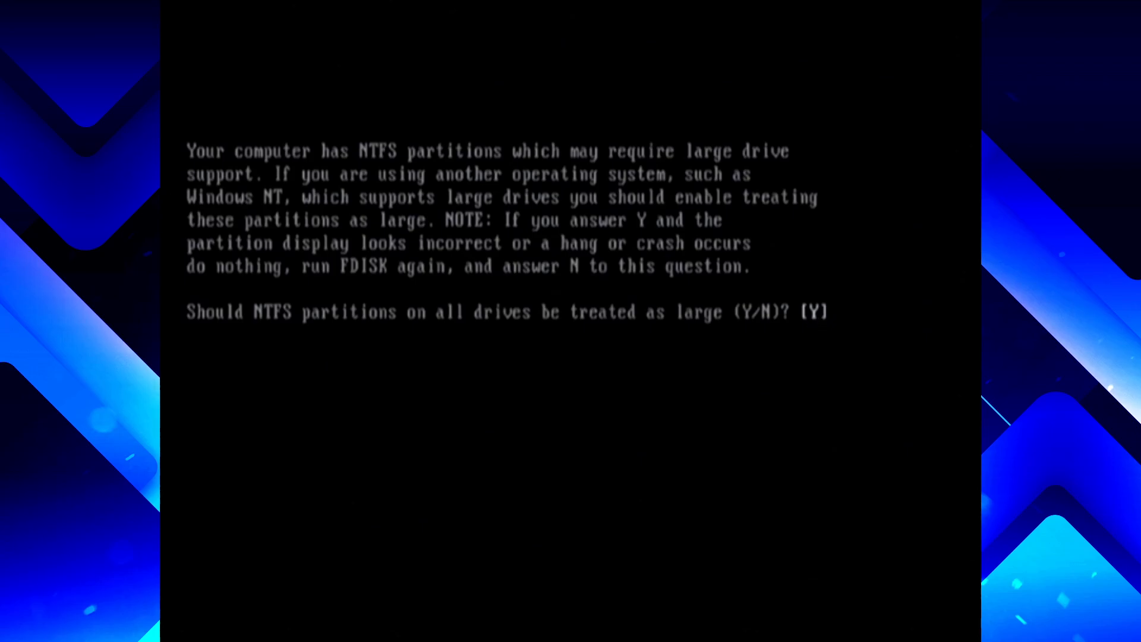
pyautogui.press('Return')
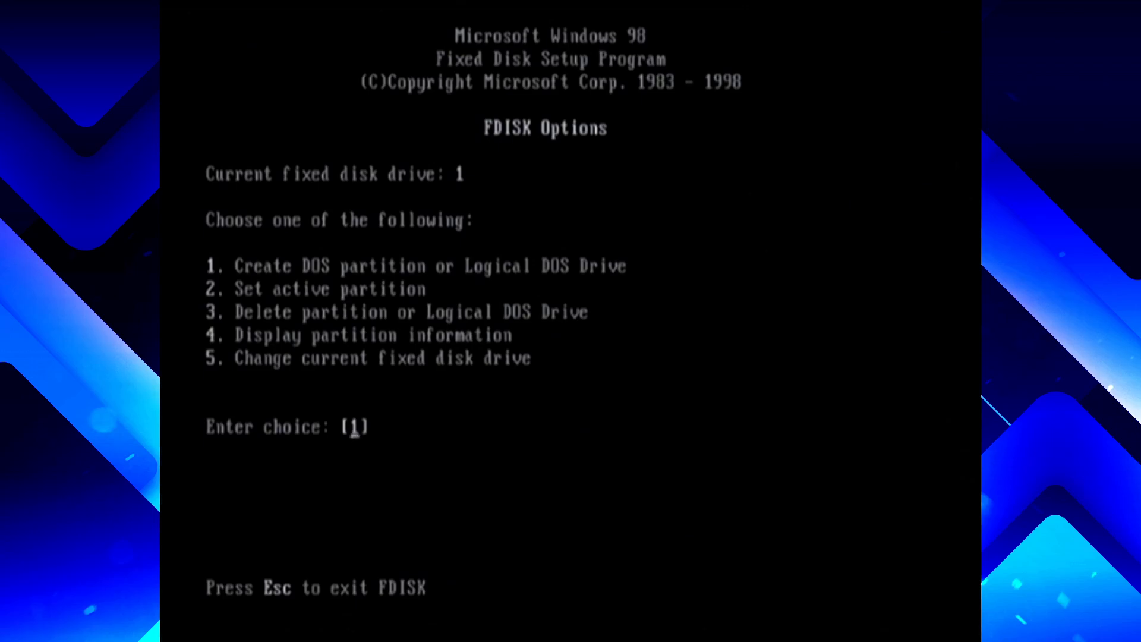
# Display the partition information for fixed disk 1 and return to the FDISK options
pyautogui.write('4')
pyautogui.press('Return')
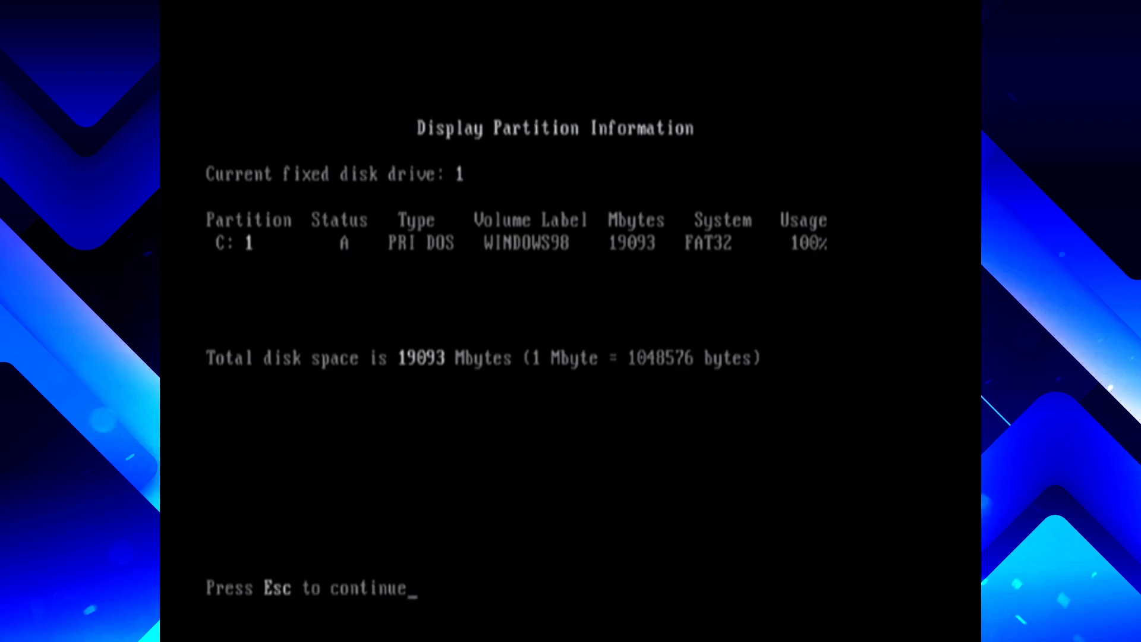
pyautogui.press('Escape')
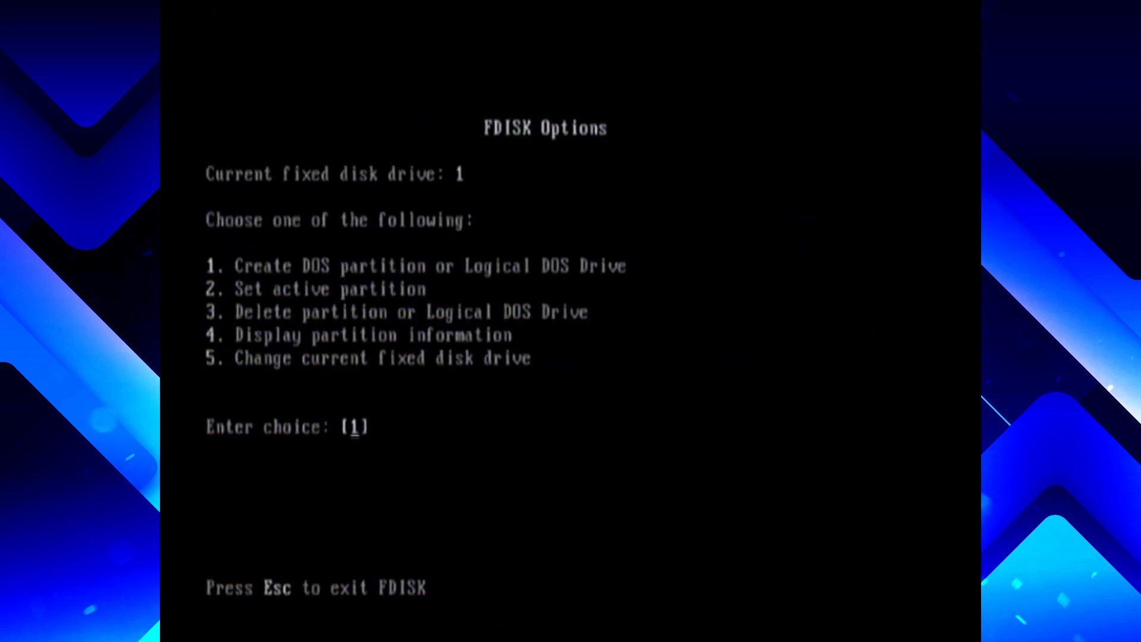
# Change the current fixed disk drive to disk 2
pyautogui.write('5')
pyautogui.press('Return')
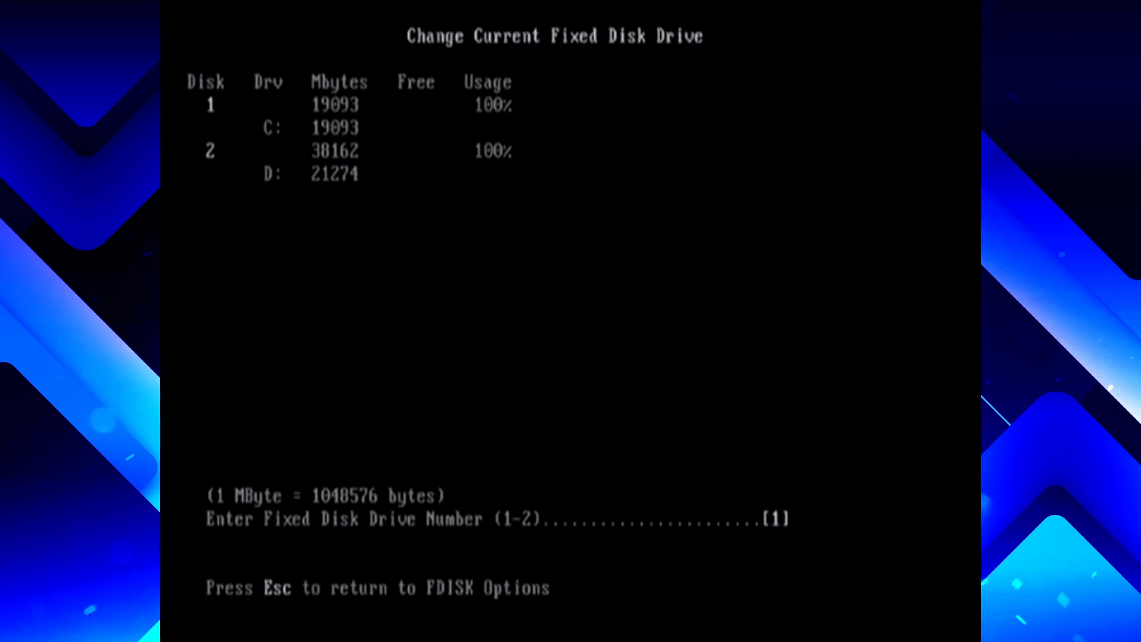
pyautogui.write('2')
pyautogui.press('Return')
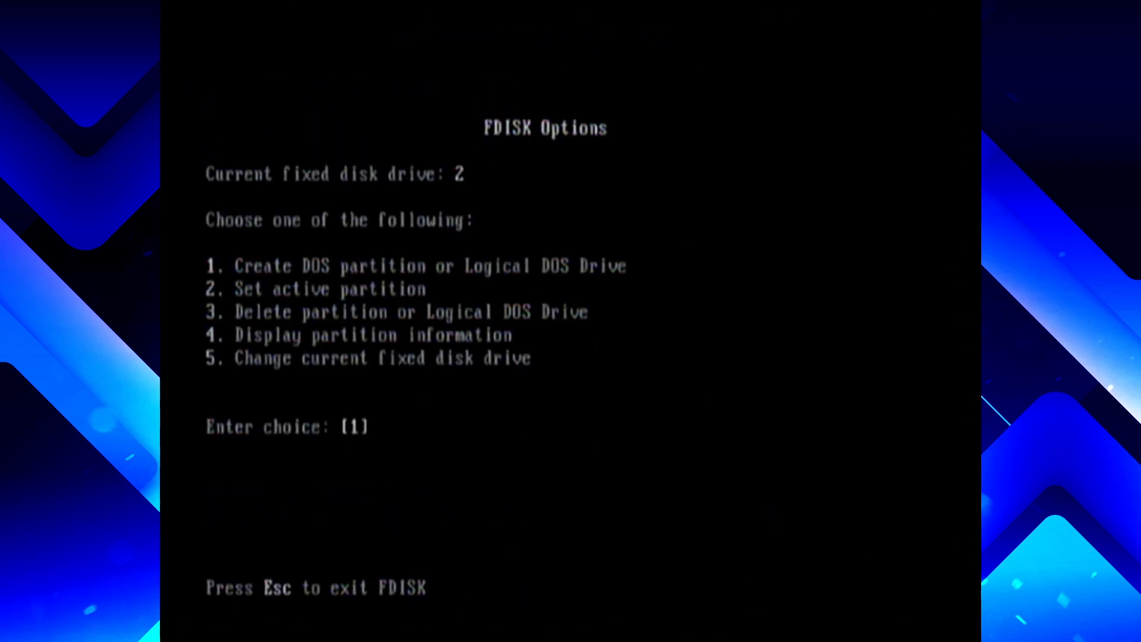
# Display the partition information for fixed disk 2, including its logical DOS drives
pyautogui.write('4')
pyautogui.press('Return')
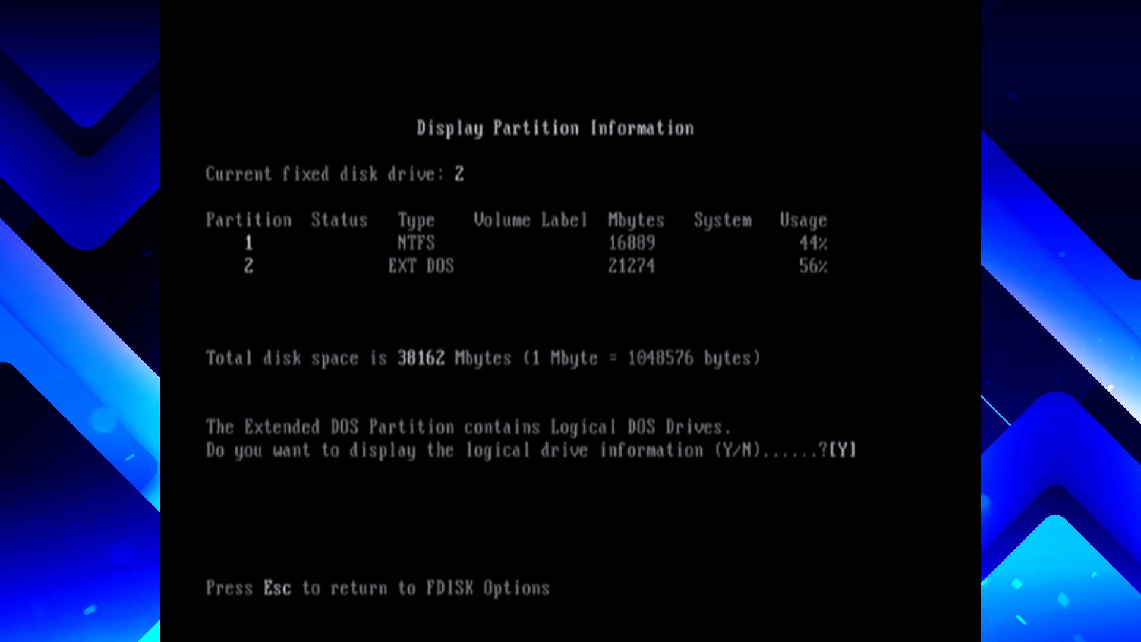
pyautogui.press('Return')
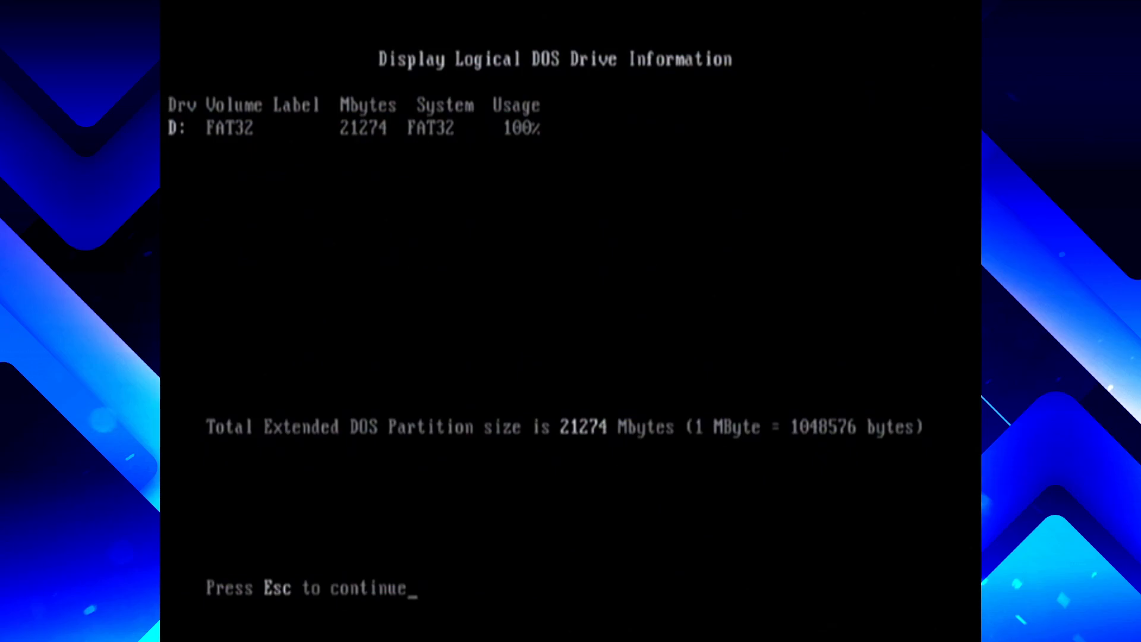
pyautogui.press('Escape')
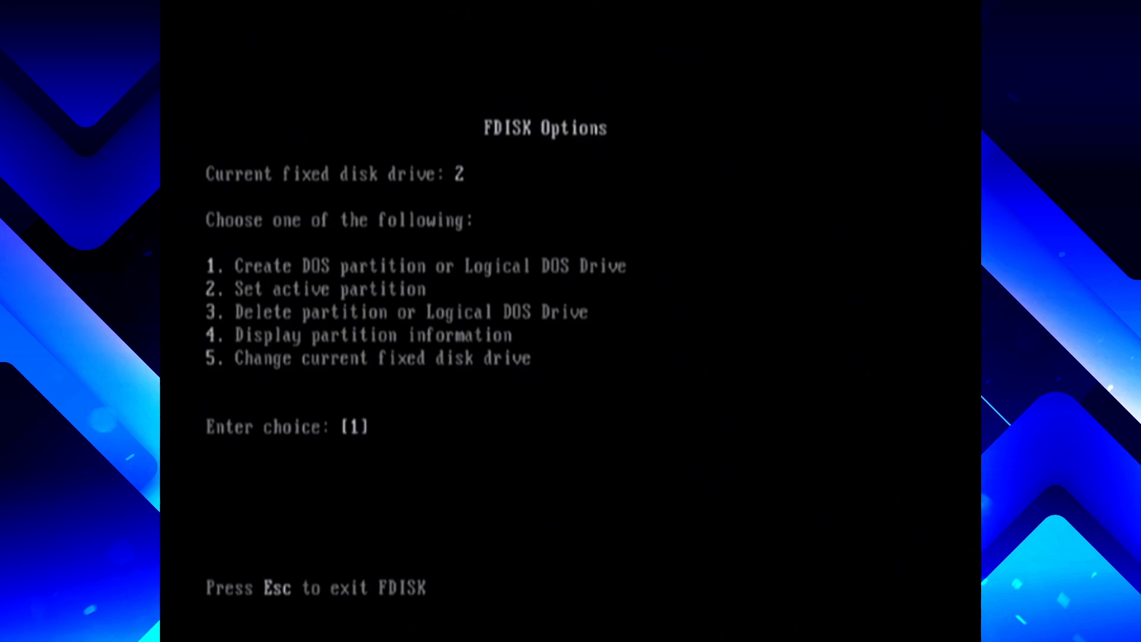
# Delete Non-DOS partition 1 (NTFS) from fixed disk 2 and return to the FDISK options
pyautogui.write('3')
pyautogui.press('Return')
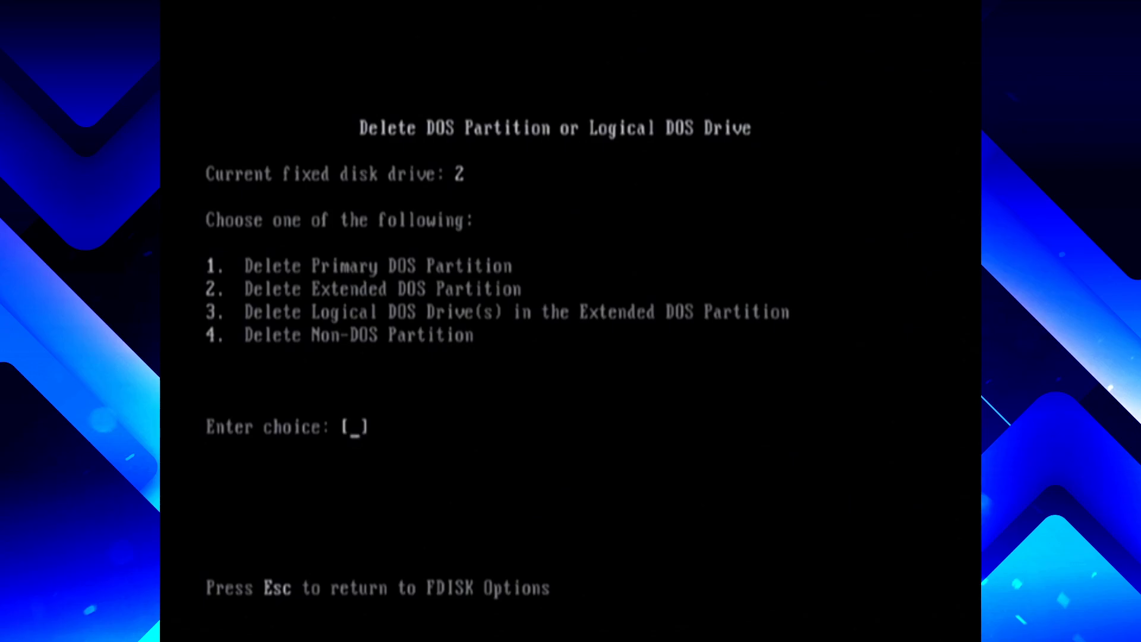
pyautogui.write('4')
pyautogui.press('Return')
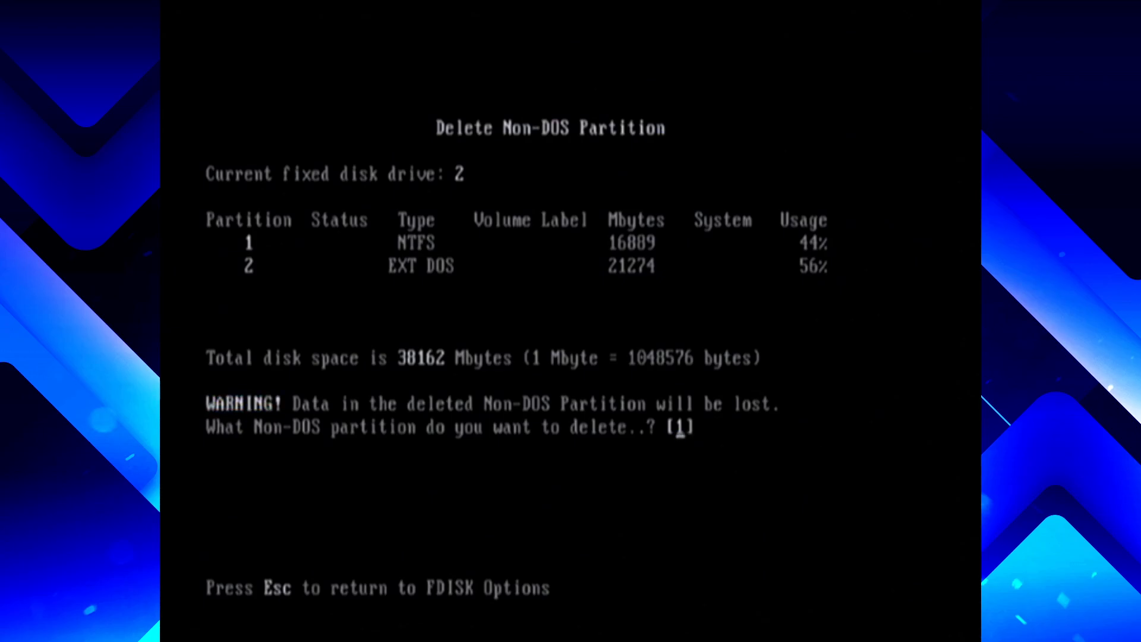
pyautogui.press('Return')
pyautogui.write('Y')
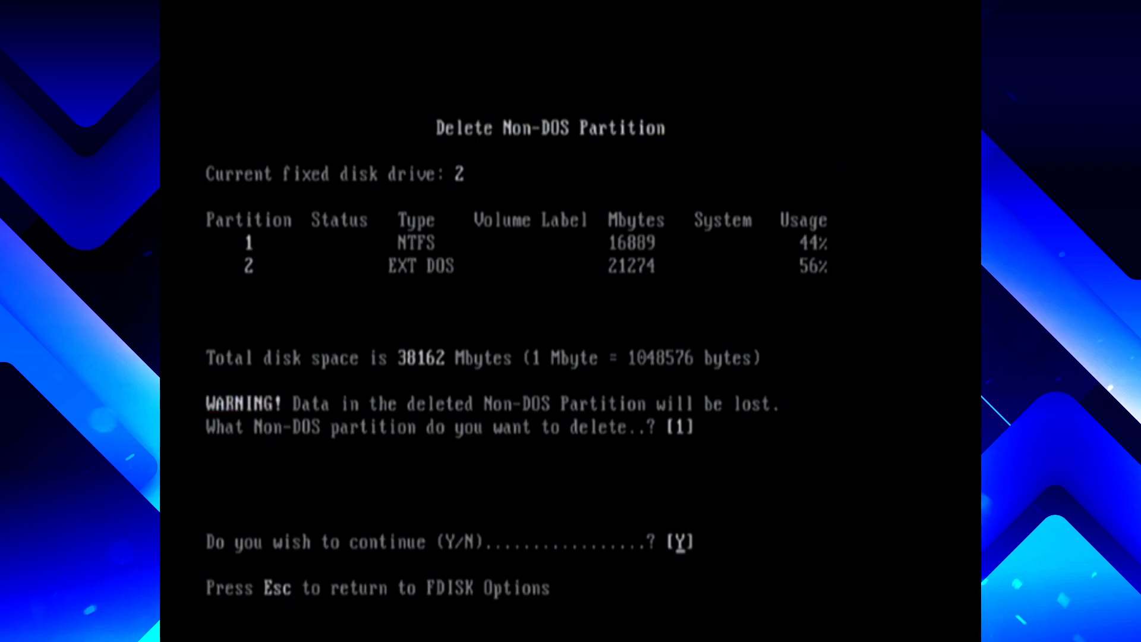
pyautogui.press('Return')
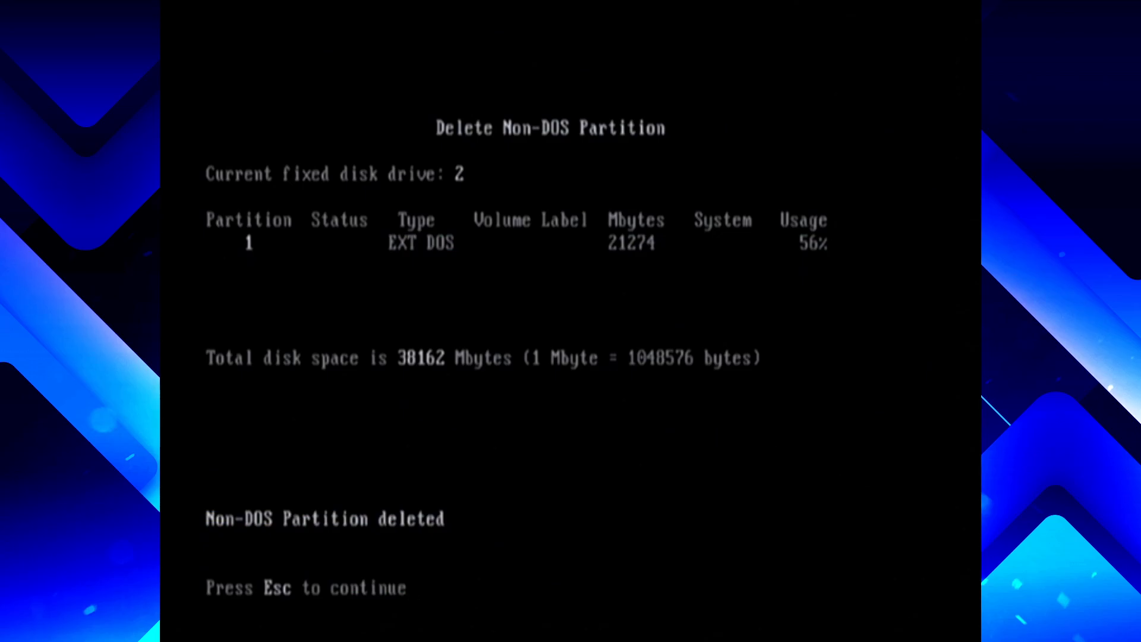
pyautogui.press('Escape')
# Check the remaining partition and logical drive information on fixed disk 2
pyautogui.write('4')
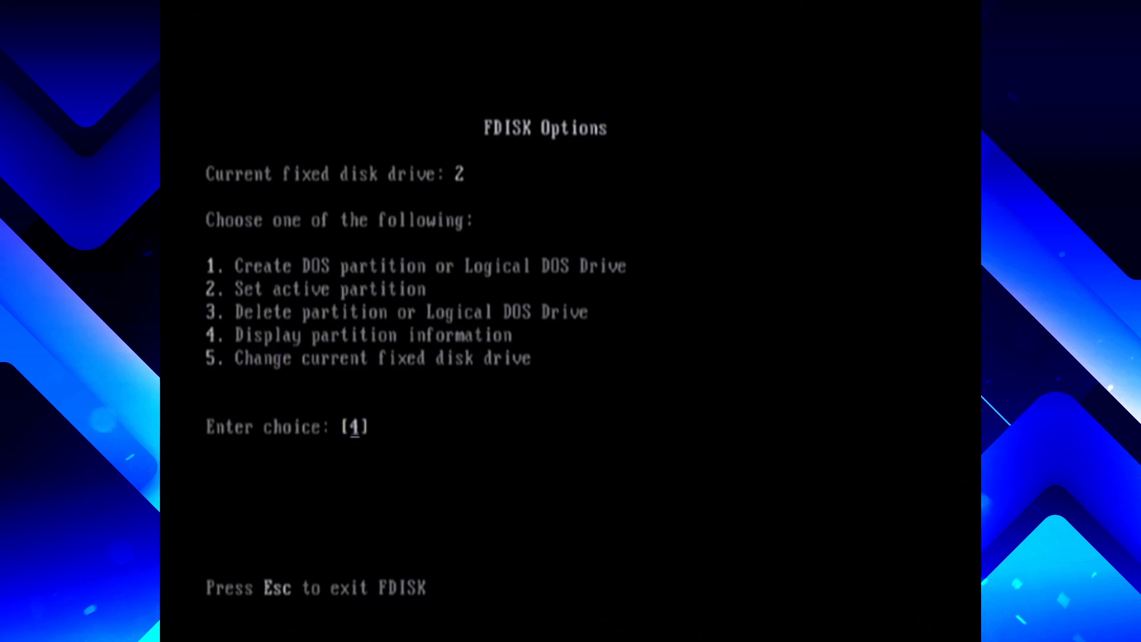
pyautogui.press('Return')
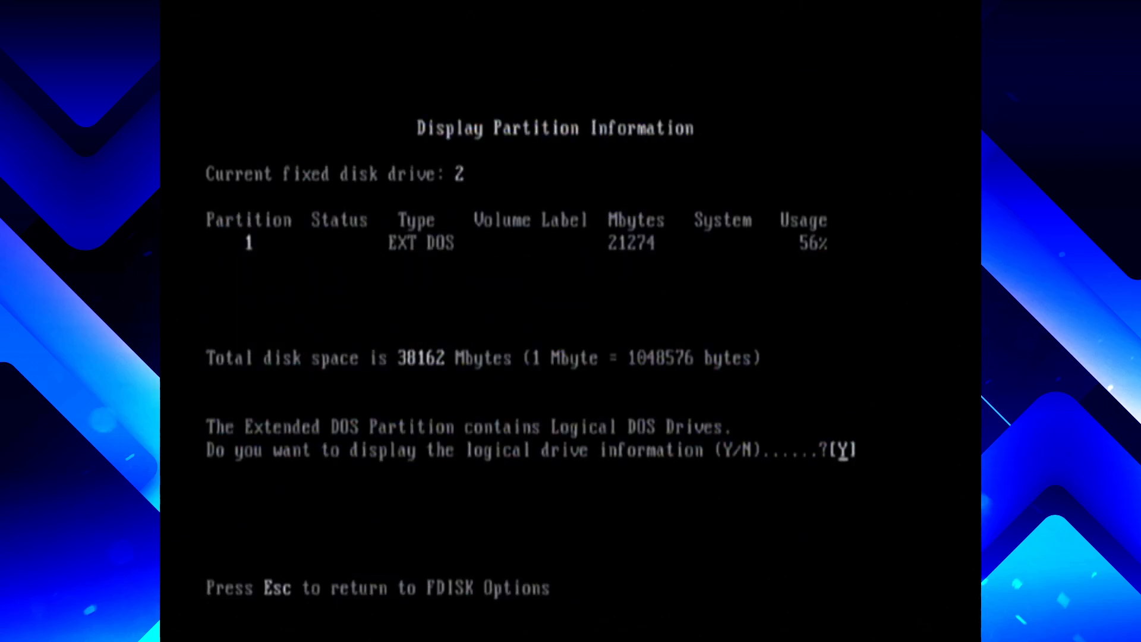
pyautogui.press('Return')
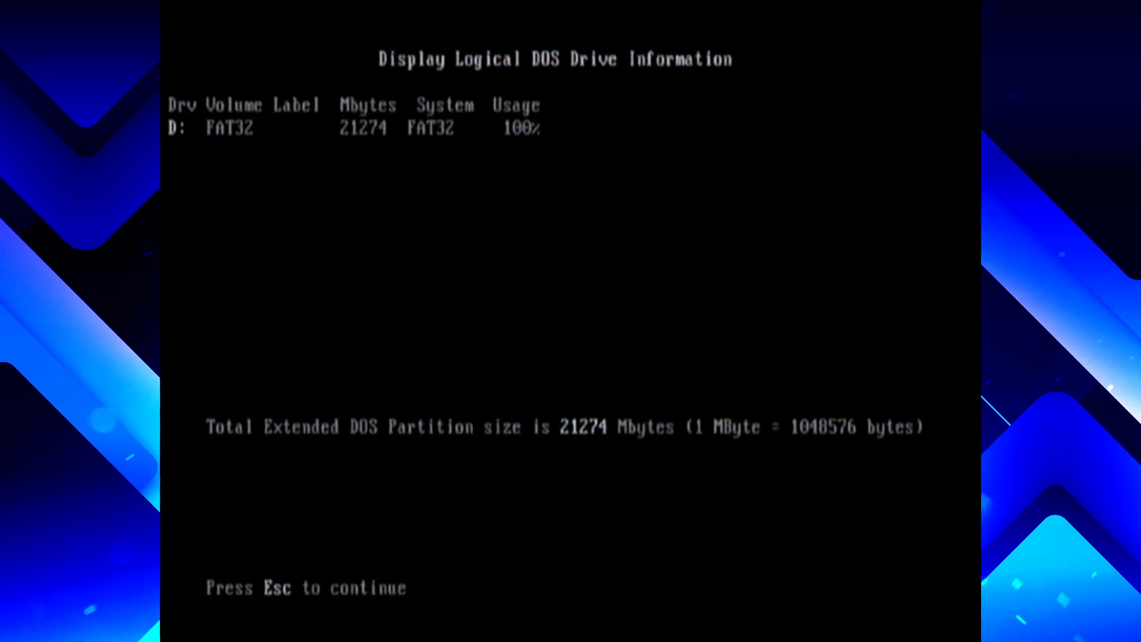
pyautogui.press('Escape')
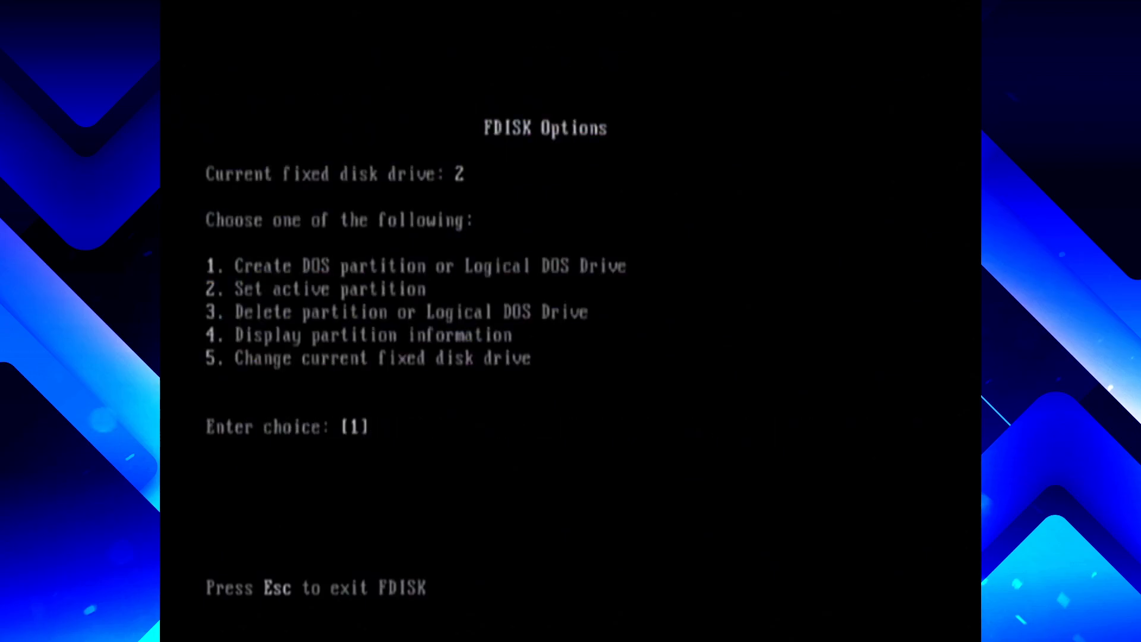
# Delete logical DOS drive D in the extended partition of disk 2, giving the volume label FAT32
pyautogui.write('3')
pyautogui.press('Return')
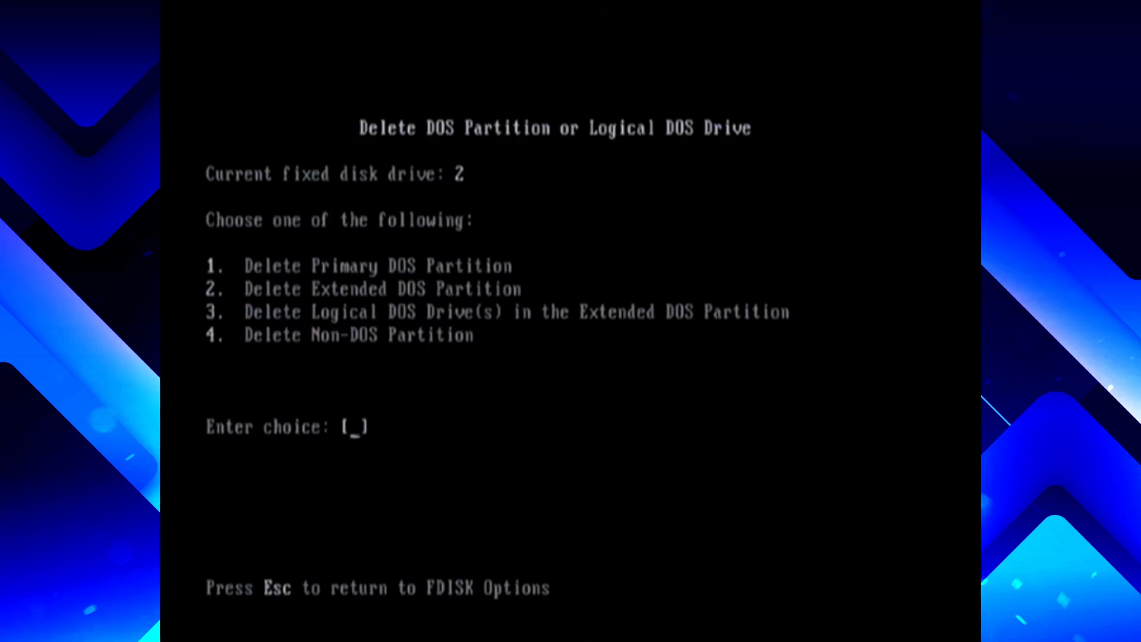
pyautogui.write('2')
pyautogui.write('3')
pyautogui.press('Return')
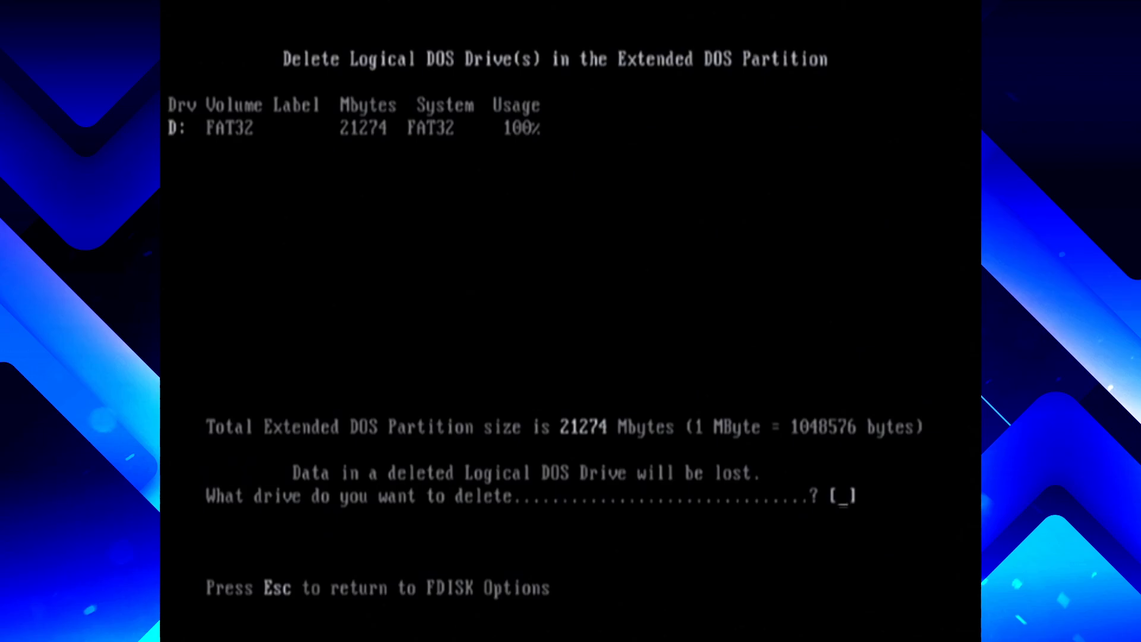
pyautogui.write('D')
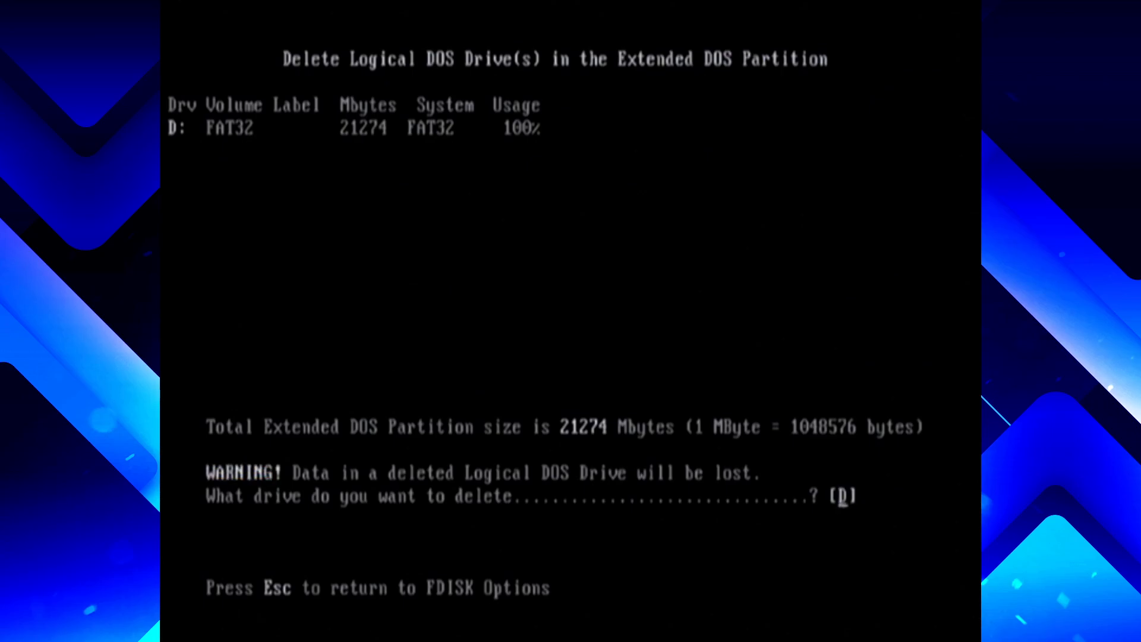
pyautogui.press('Return')
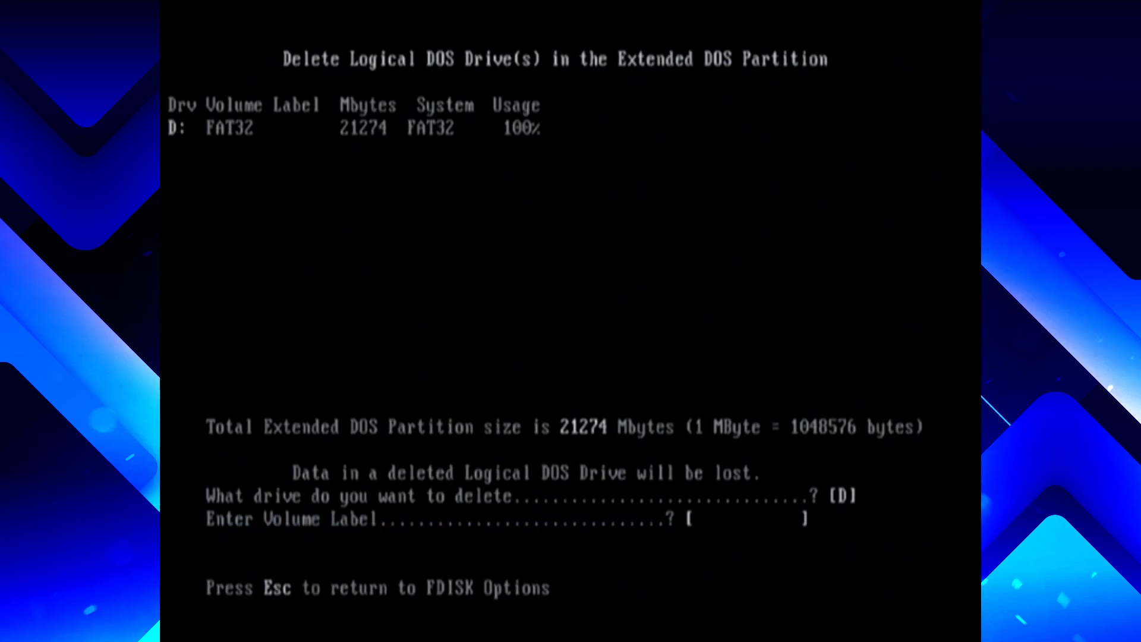
pyautogui.write('FAT32')
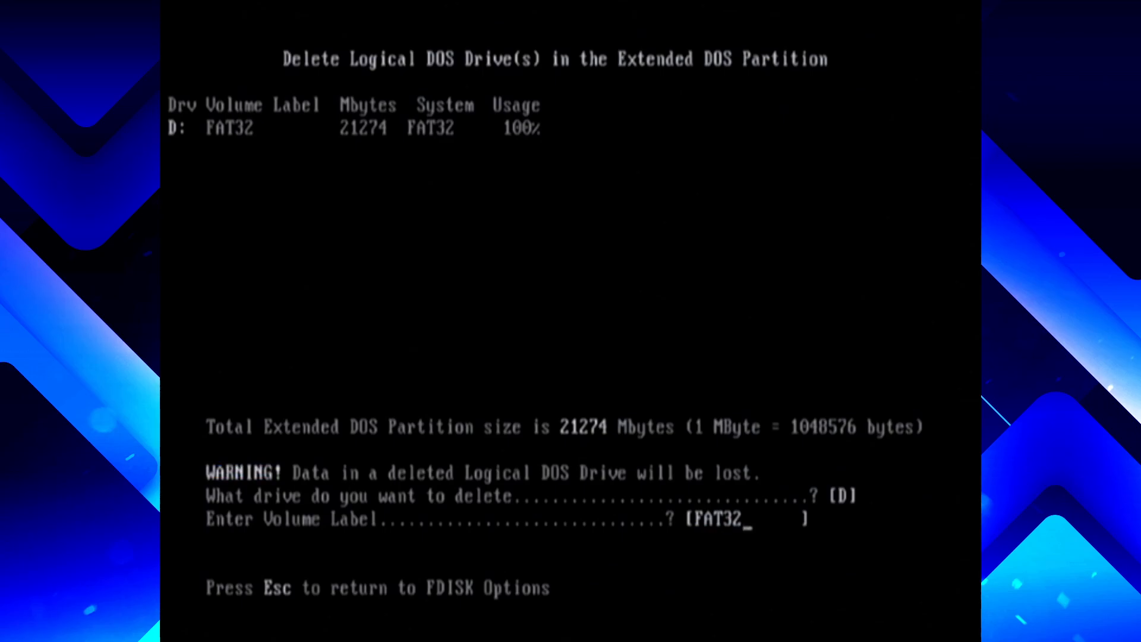
pyautogui.press('Return')
pyautogui.write('Y')
pyautogui.press('Return')
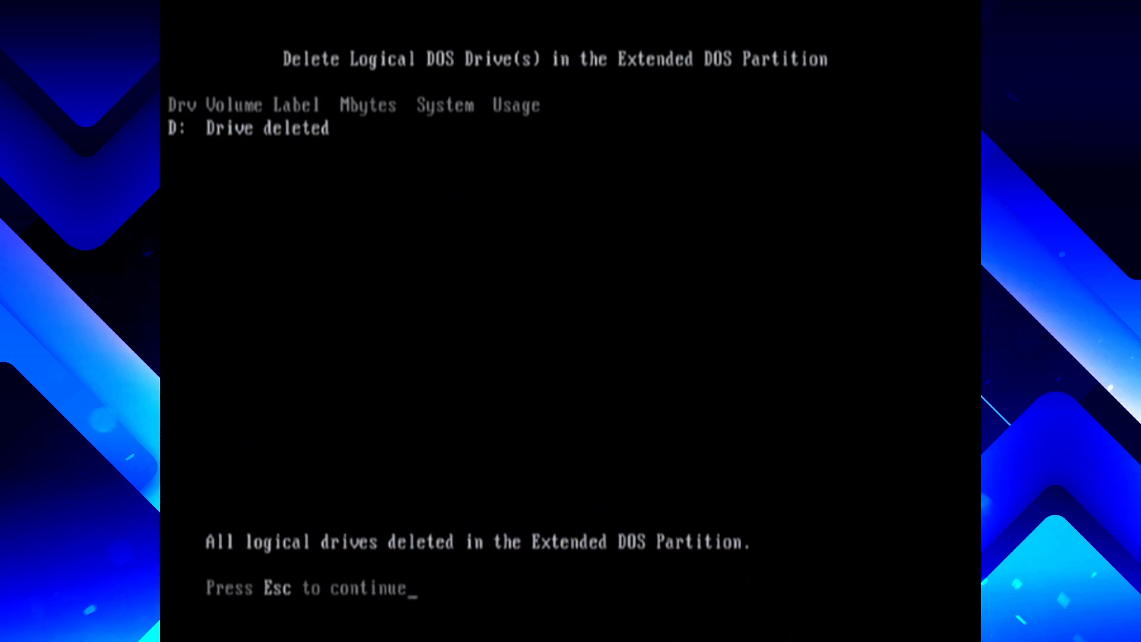
pyautogui.press('Escape')
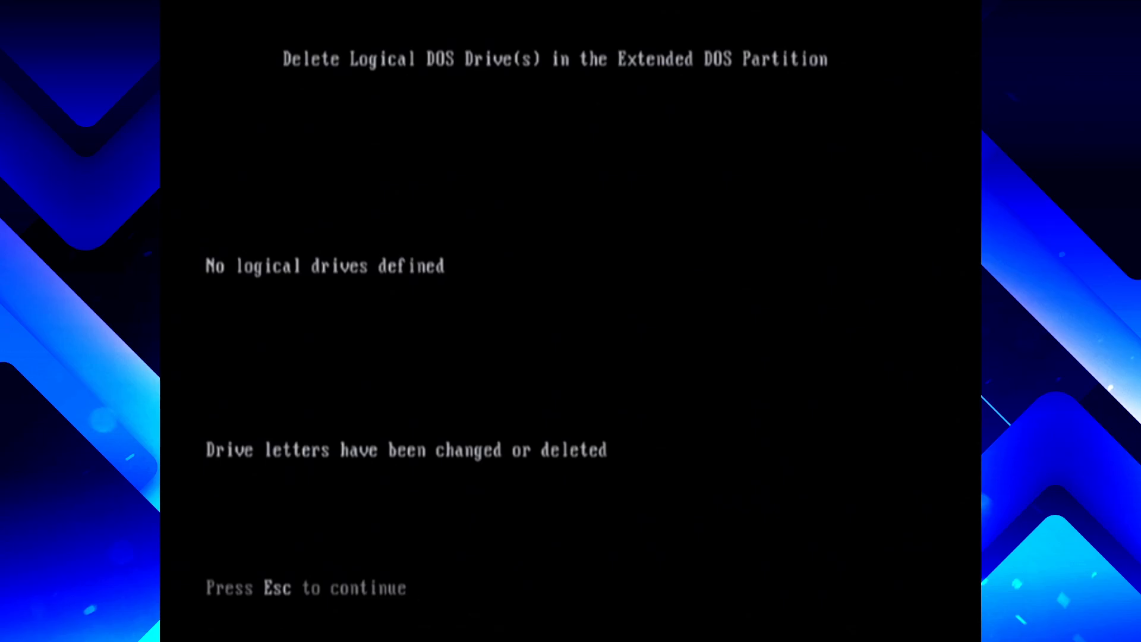
pyautogui.press('Escape')
# Delete the Extended DOS Partition from fixed disk 2 and return to the FDISK options
pyautogui.write('3')
pyautogui.press('Return')
pyautogui.write('2')
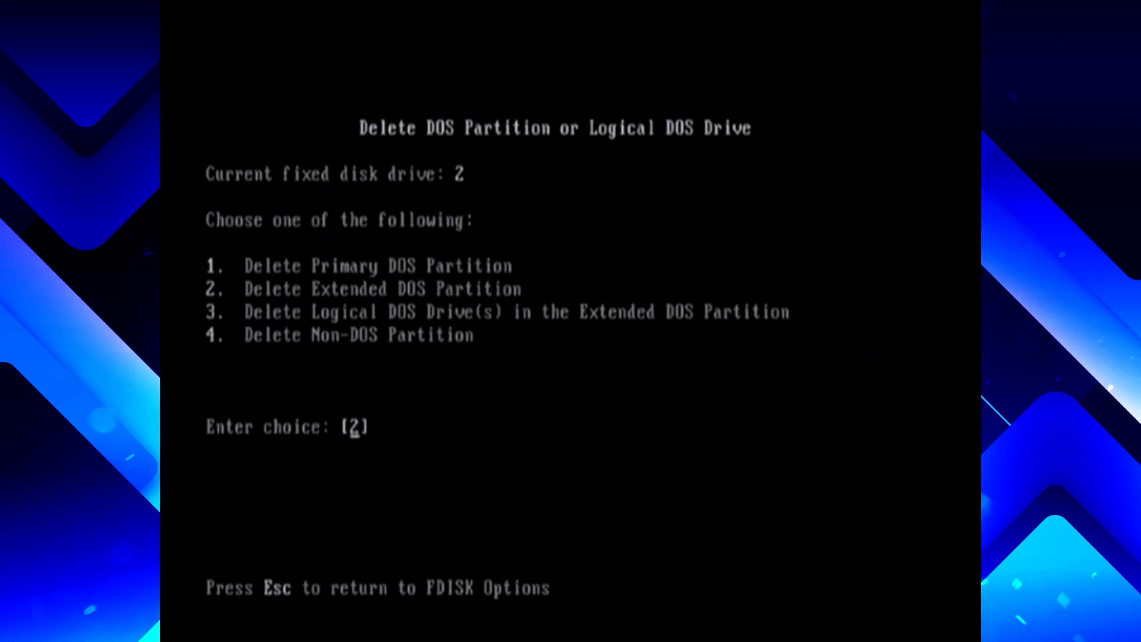
pyautogui.press('Return')
pyautogui.write('Y')
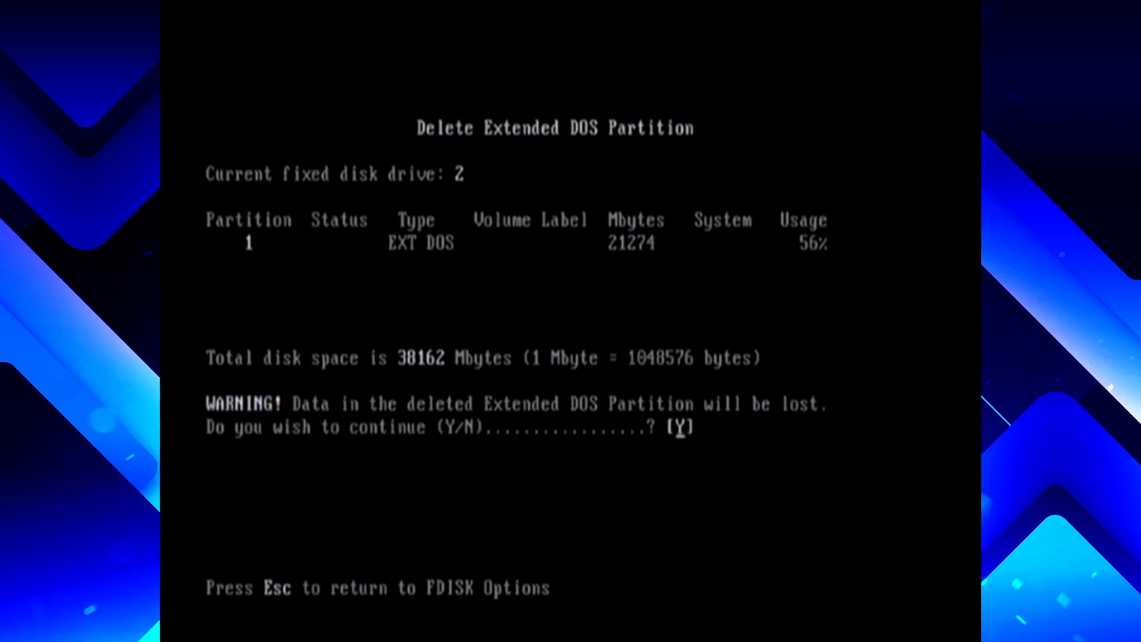
pyautogui.press('Return')
pyautogui.press('Escape')
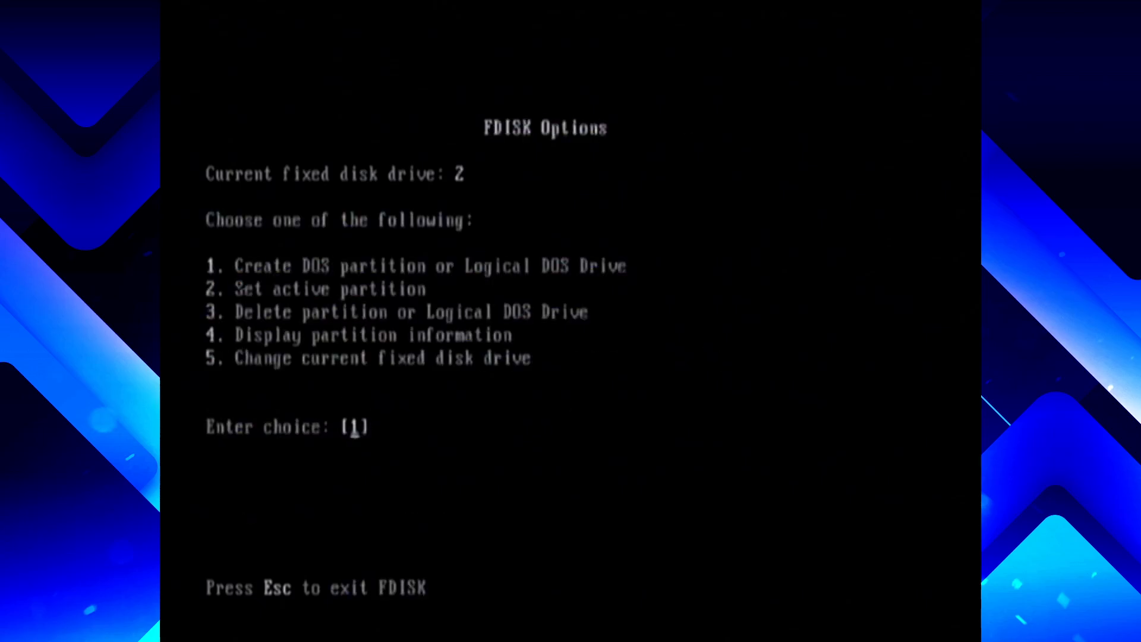
# Display the partition information again to verify the deletions on fixed disk 2
pyautogui.write('4')
pyautogui.press('Return')
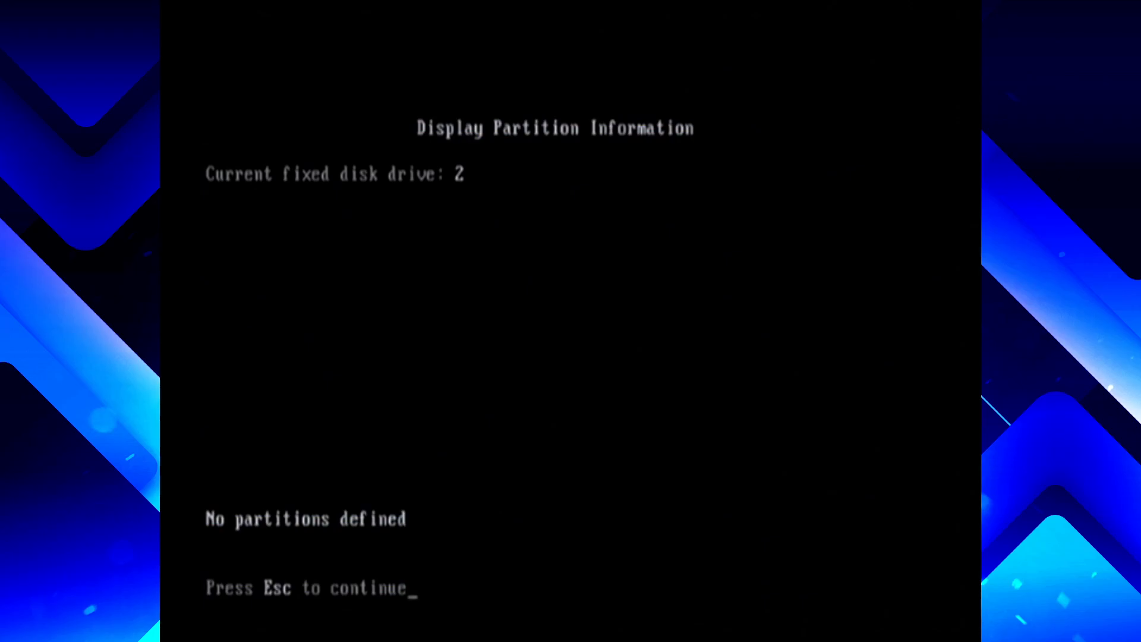
pyautogui.press('Escape')
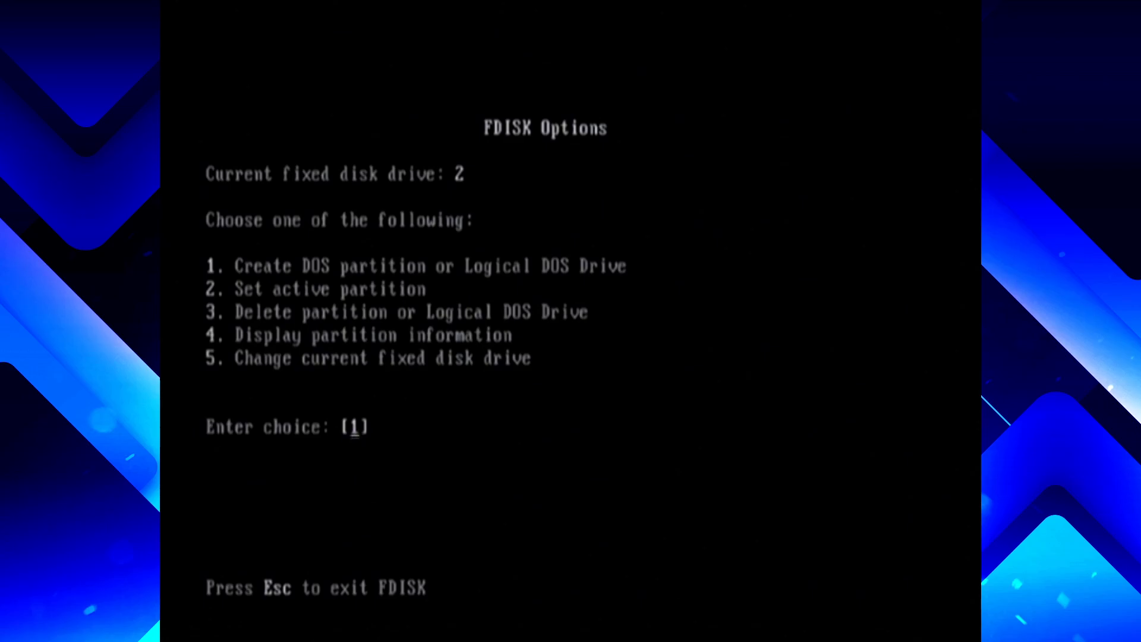
# Begin creating a Primary DOS Partition on fixed disk 2, declining the maximum available size
pyautogui.press('Return')
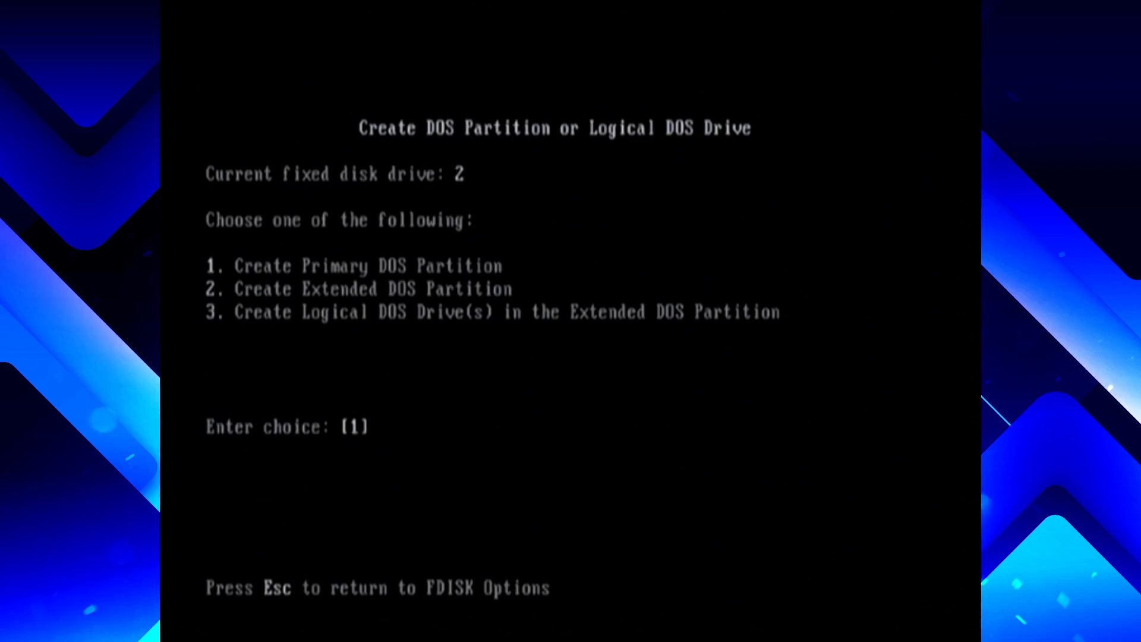
pyautogui.press('Return')
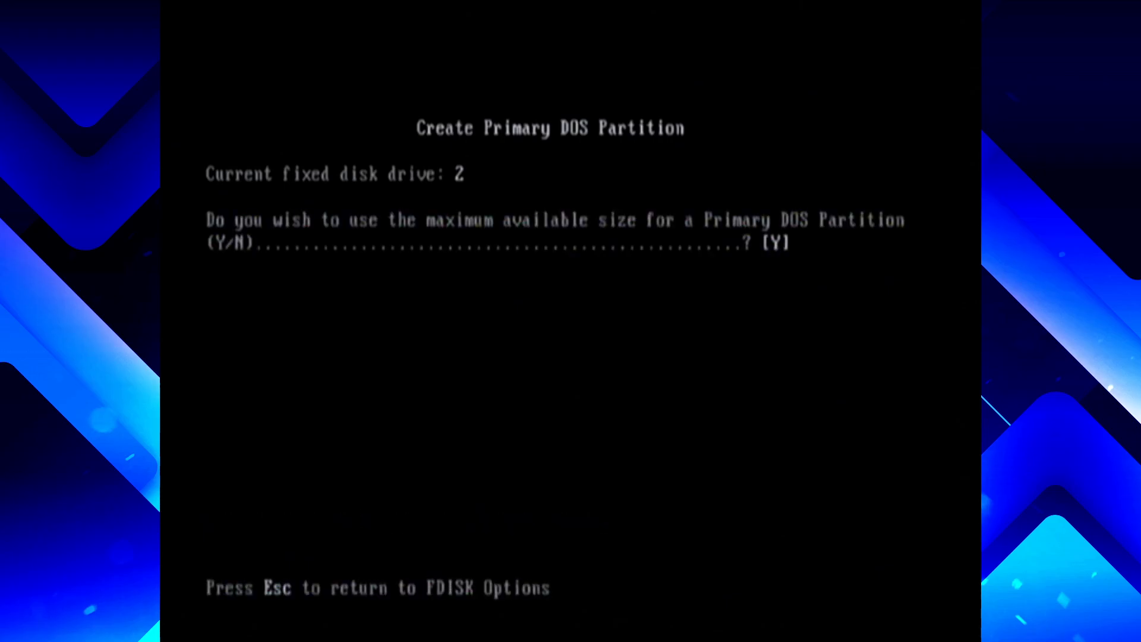
pyautogui.write('N')
pyautogui.press('Return')
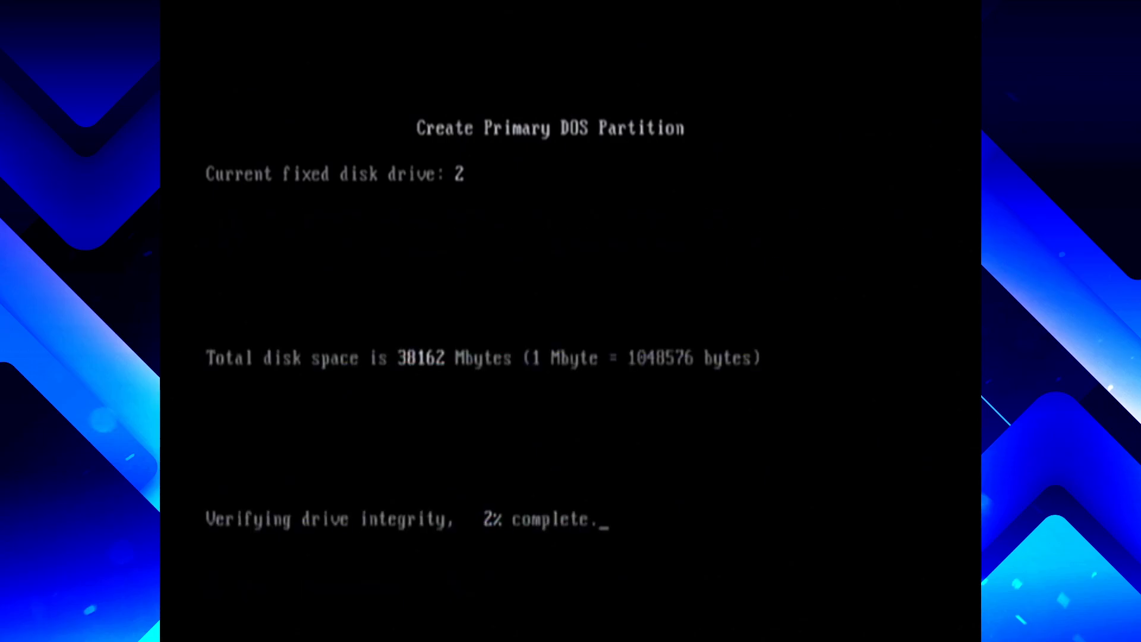